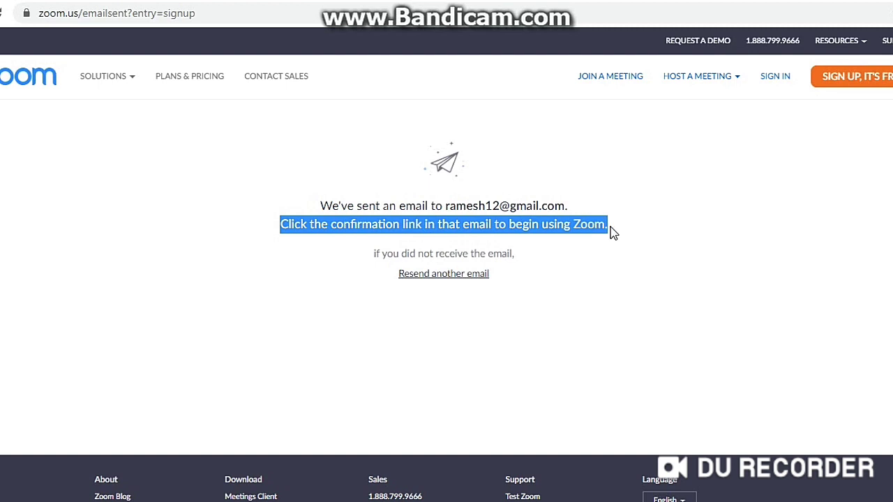
Step: Examine the sign-up confirmation message and the option for resending the email
click(612, 232)
drag(369, 255, 521, 256)
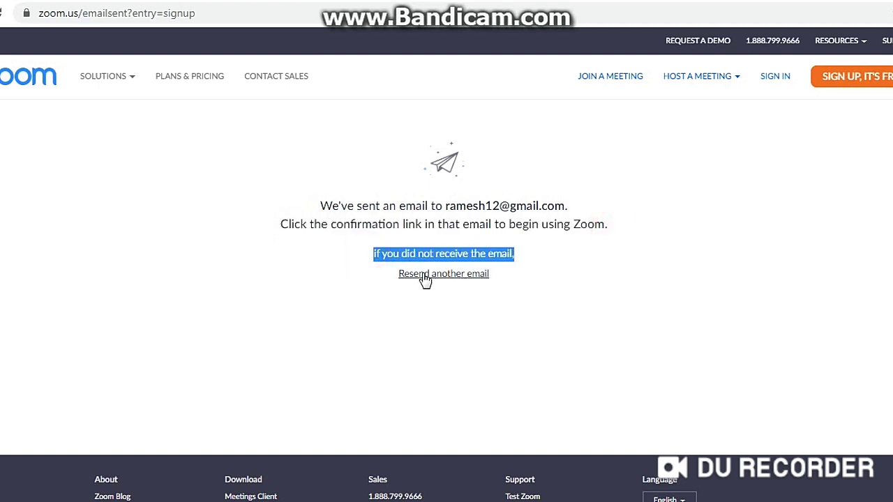
click(522, 294)
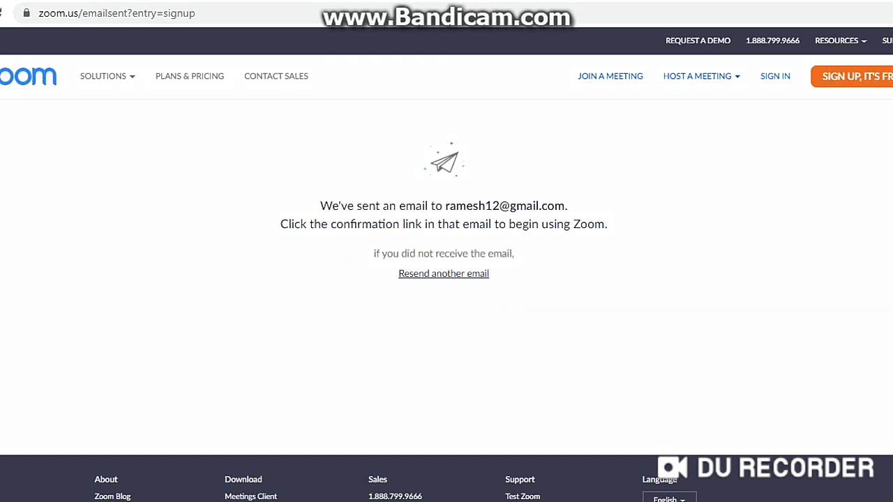
drag(302, 216, 597, 213)
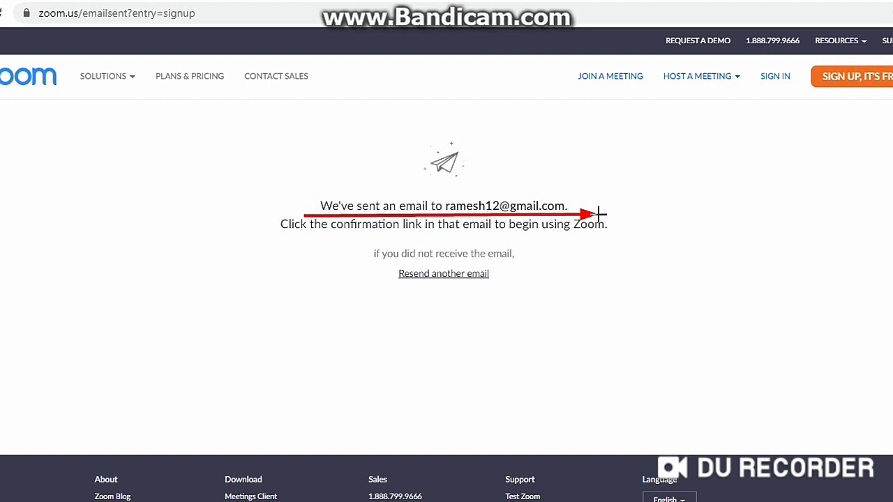
drag(260, 234, 429, 237)
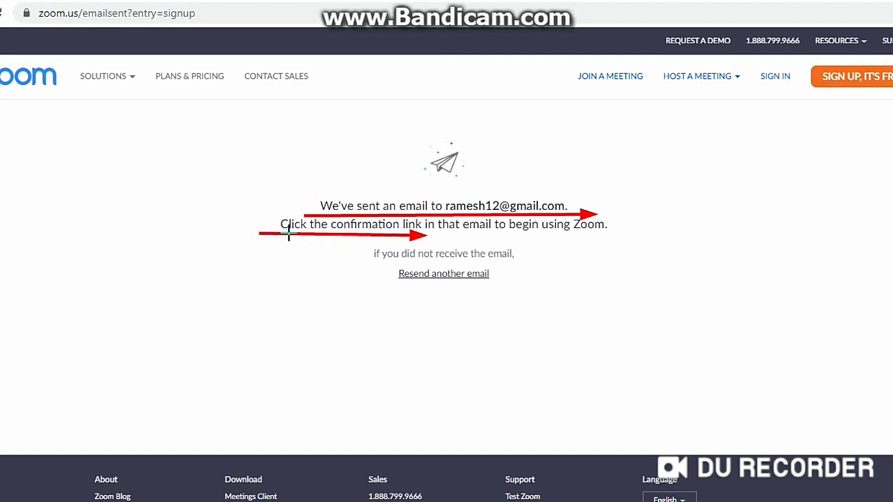
drag(452, 234, 631, 236)
drag(373, 265, 514, 264)
drag(424, 353, 428, 290)
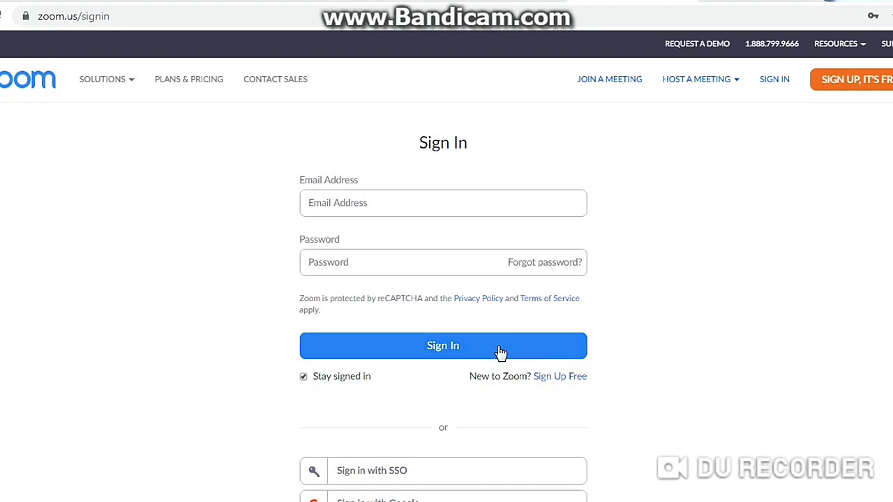
Step: Sign in to the Zoom account and bring up its profile details
click(364, 205)
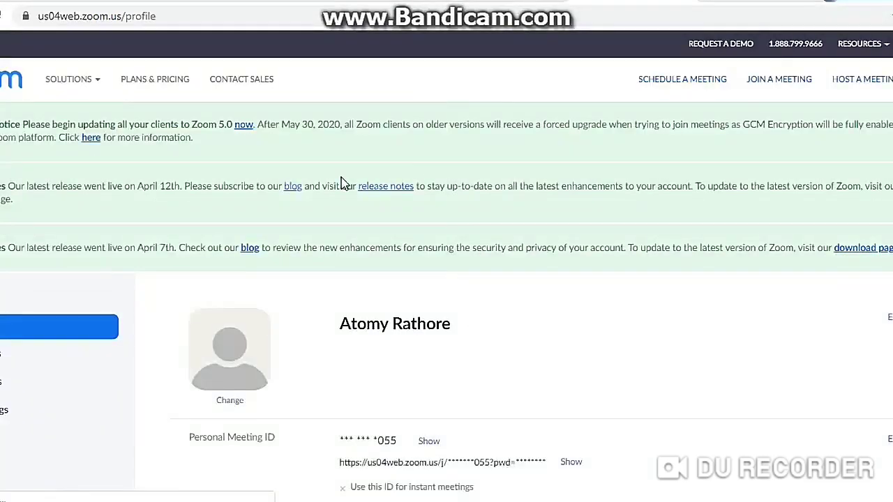
click(626, 321)
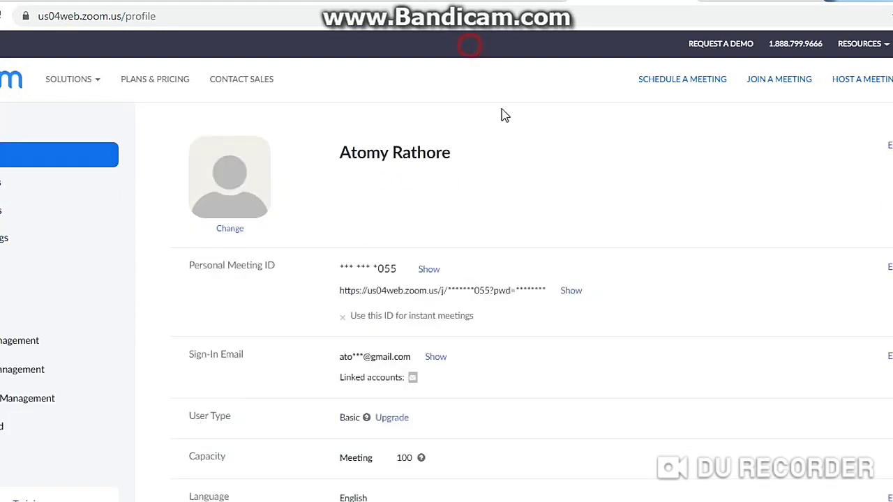
Step: Examine the Personal Meeting ID, its meeting link with password, and the remaining settings on the profile page
drag(190, 265, 479, 270)
click(505, 261)
drag(187, 270, 280, 269)
click(274, 271)
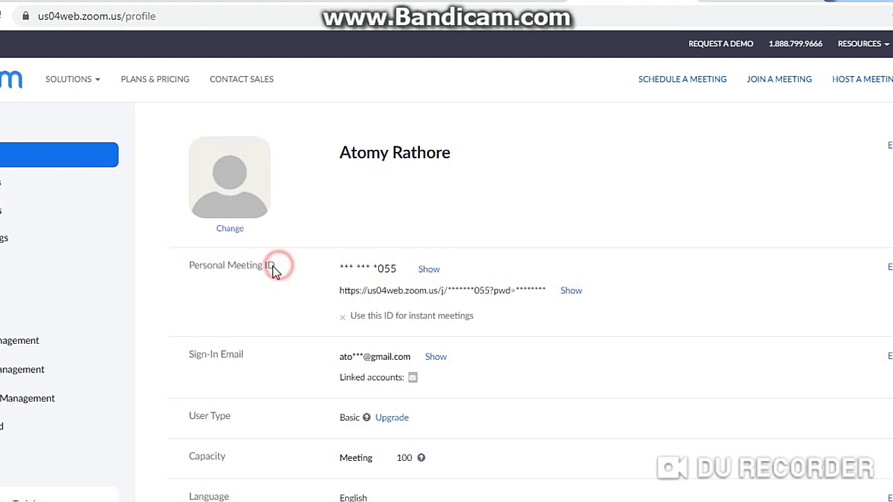
drag(189, 265, 275, 270)
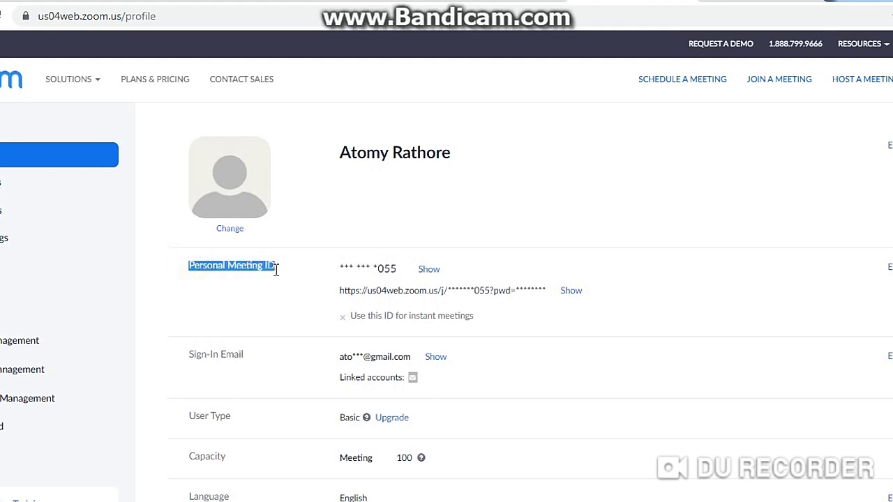
click(283, 270)
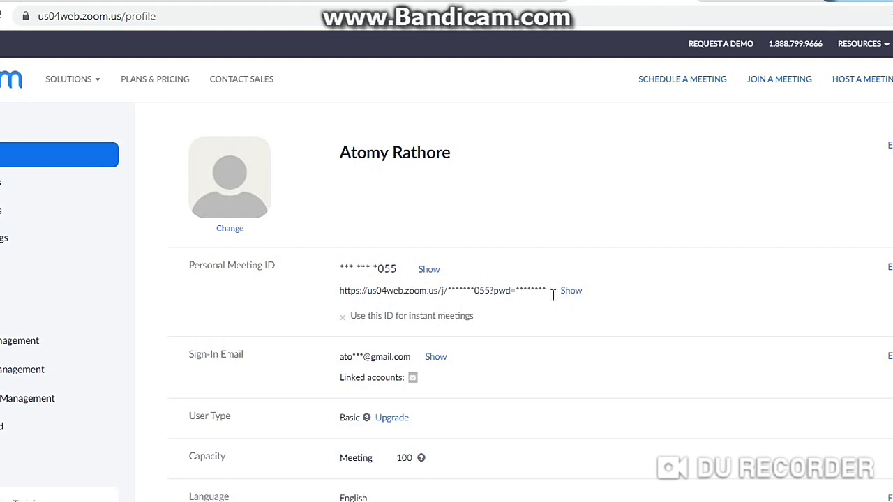
drag(494, 291, 584, 297)
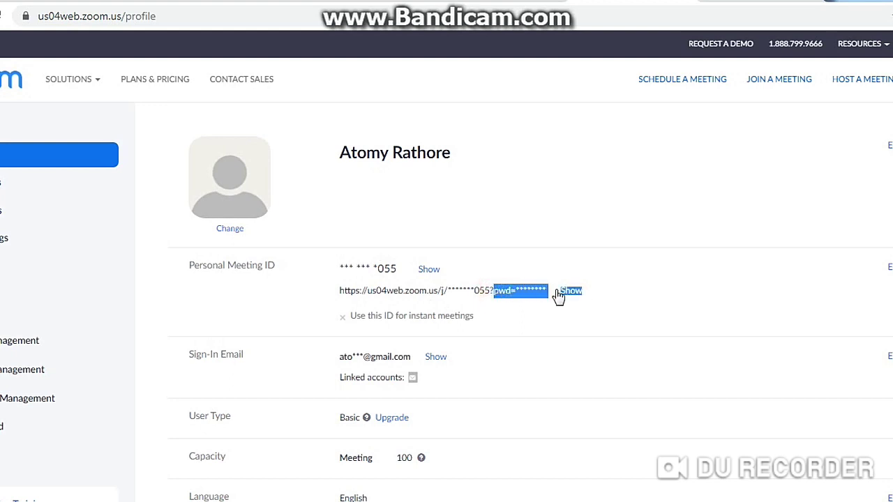
drag(337, 268, 452, 272)
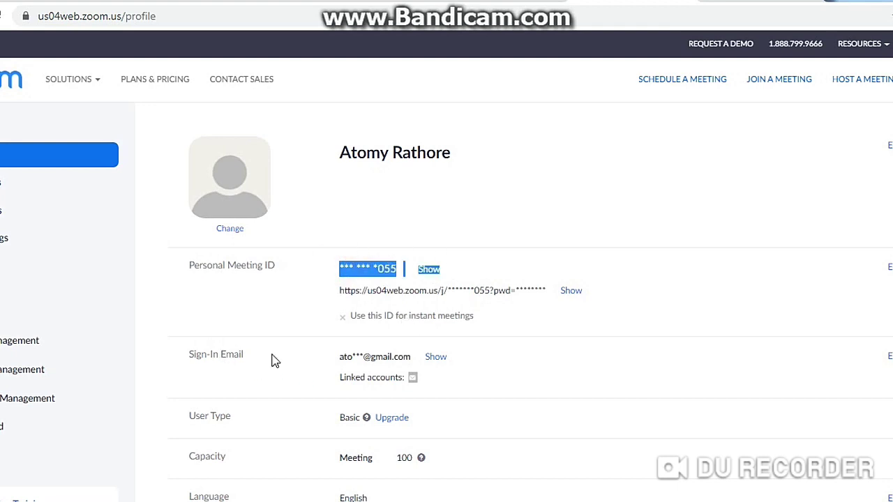
scroll(281, 333, down, 2)
scroll(354, 332, down, 1)
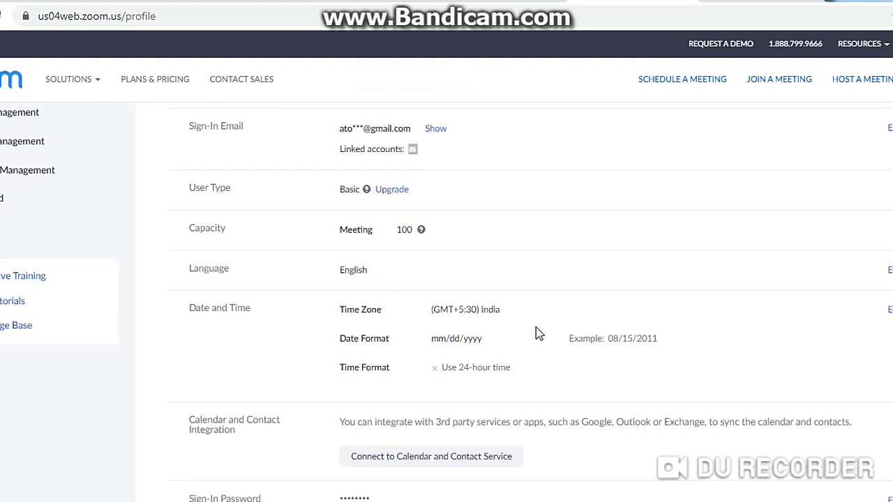
scroll(539, 333, down, 3)
scroll(531, 310, down, 2)
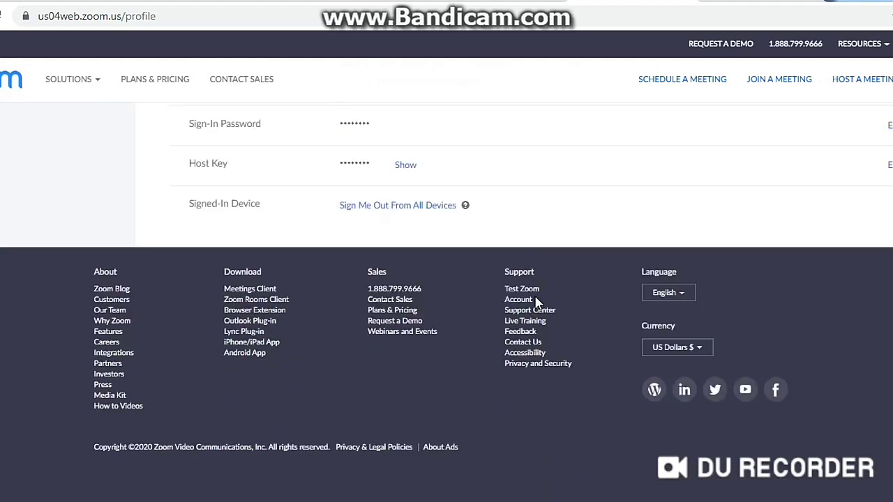
scroll(534, 303, up, 4)
scroll(136, 331, up, 4)
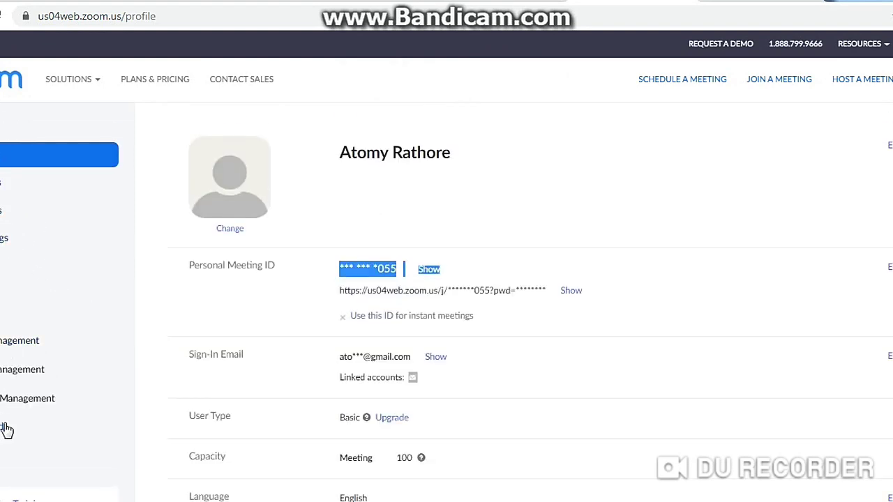
Step: Upload a portrait photo as the profile picture, shift the crop area up to frame the head and upper body, and save it
click(227, 231)
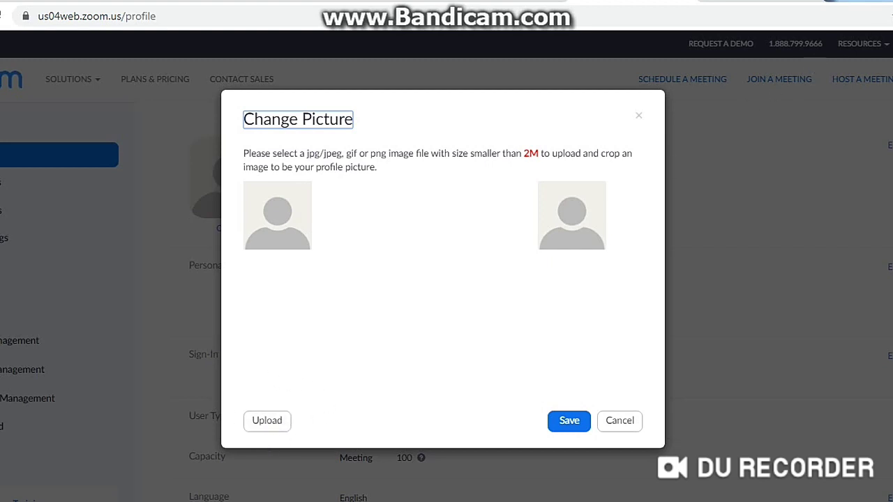
drag(263, 321, 265, 404)
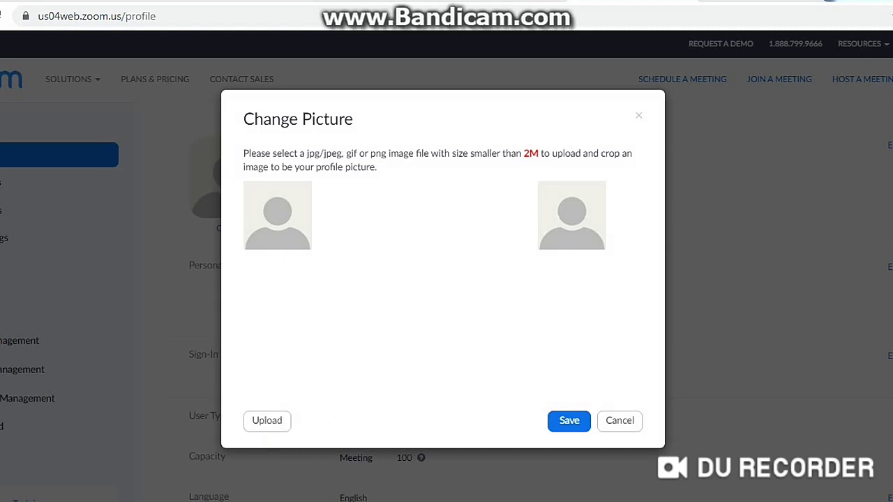
click(277, 421)
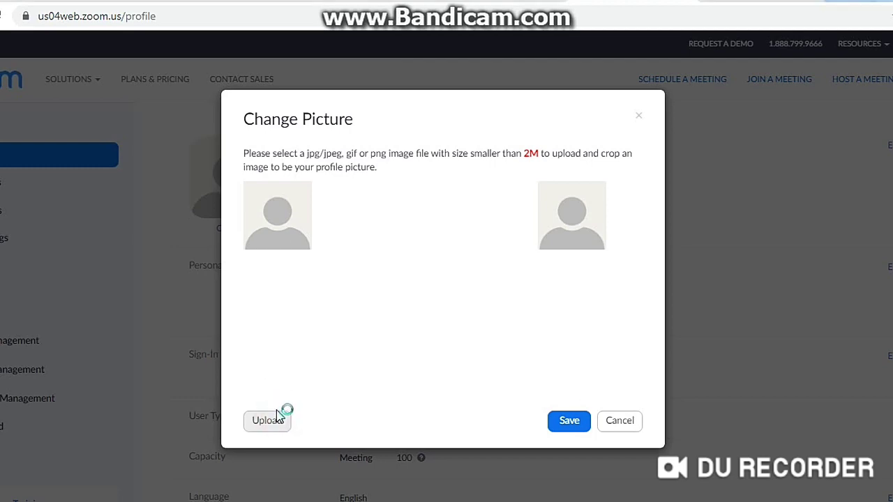
drag(424, 99, 425, 276)
double_click(190, 217)
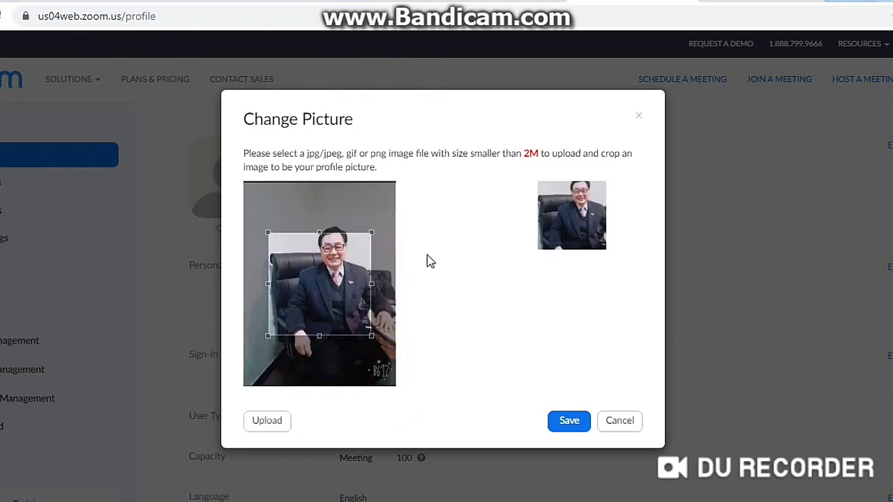
drag(357, 284, 372, 263)
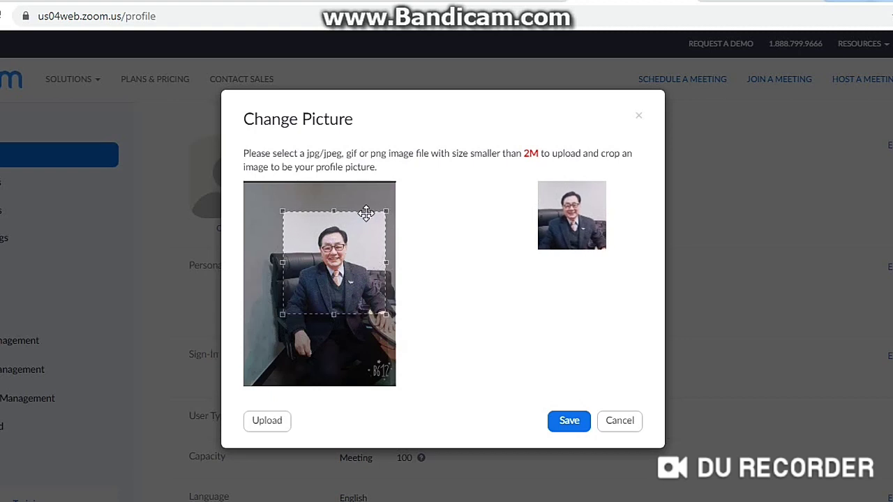
click(566, 421)
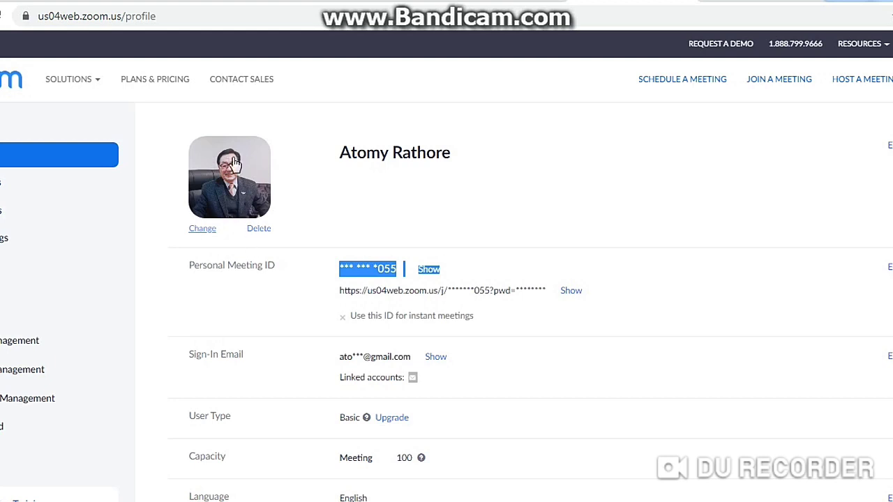
Step: Review the display name and the other account details on the profile page
drag(332, 159, 457, 158)
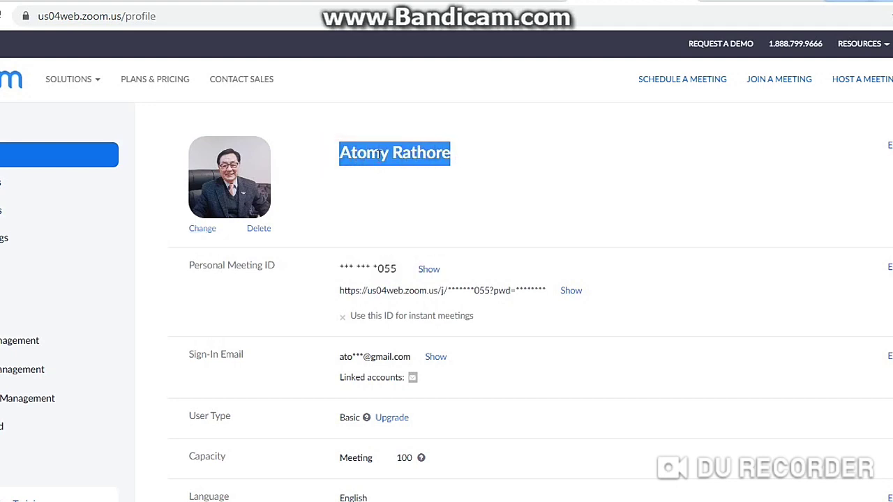
click(481, 185)
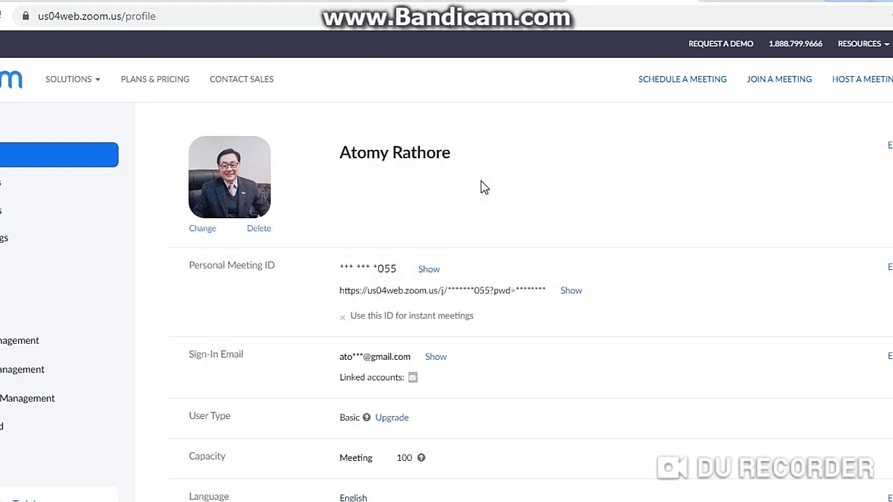
scroll(491, 186, down, 3)
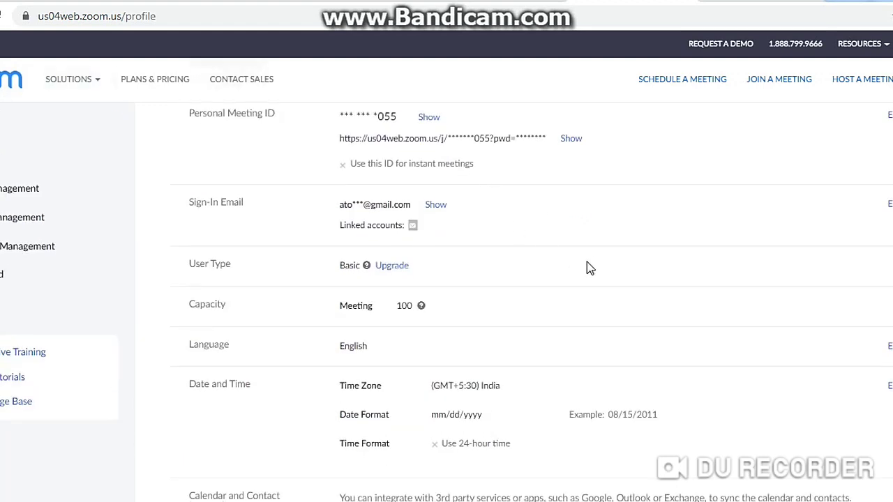
scroll(586, 265, down, 3)
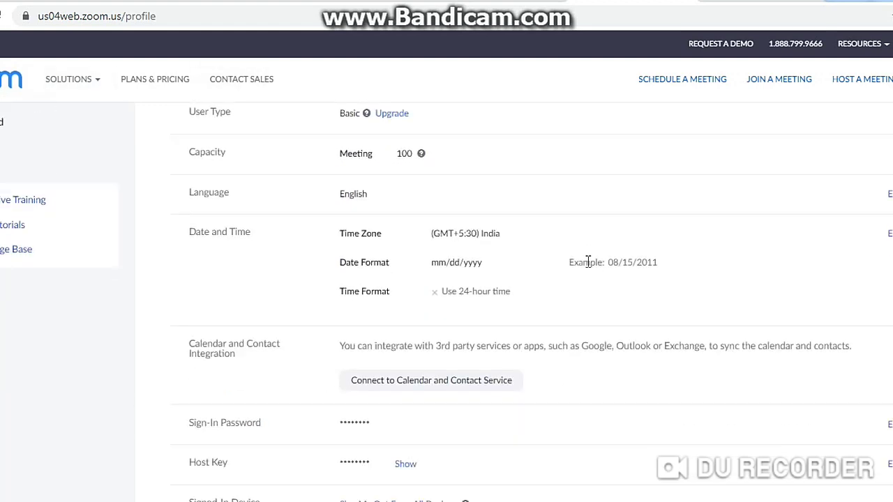
scroll(588, 264, down, 2)
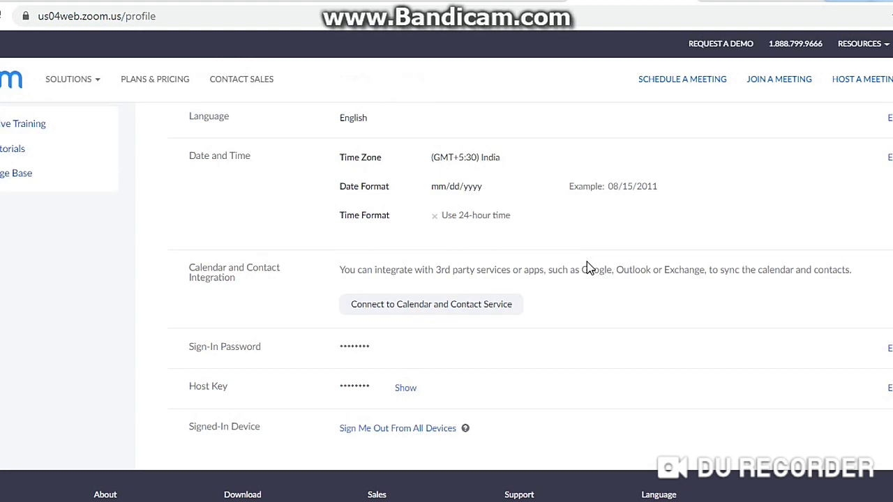
scroll(587, 268, up, 2)
scroll(588, 262, up, 1)
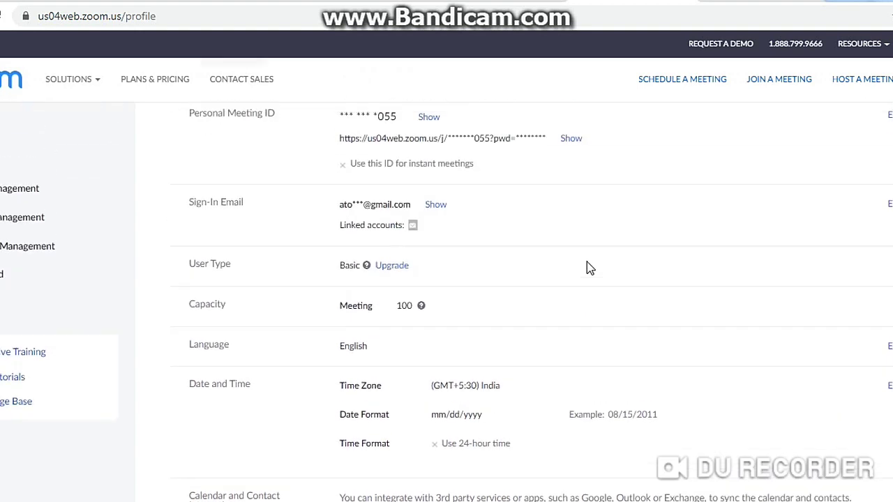
scroll(586, 263, up, 2)
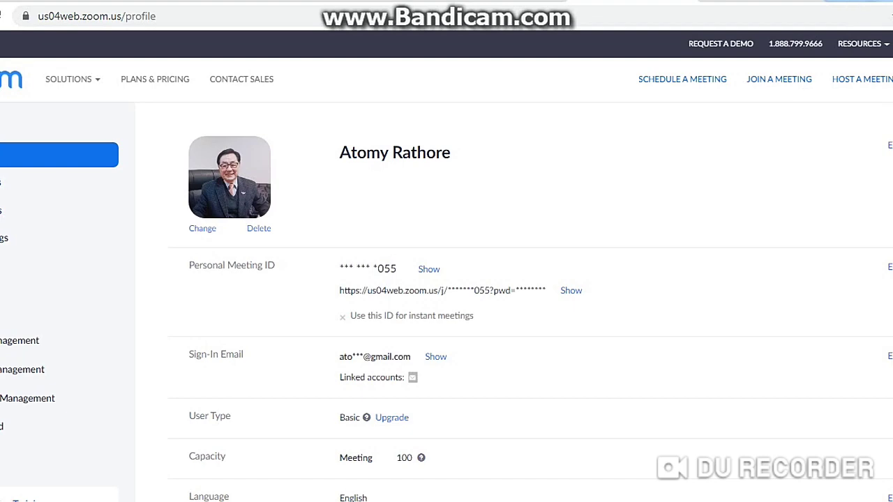
scroll(446, 311, down, 1)
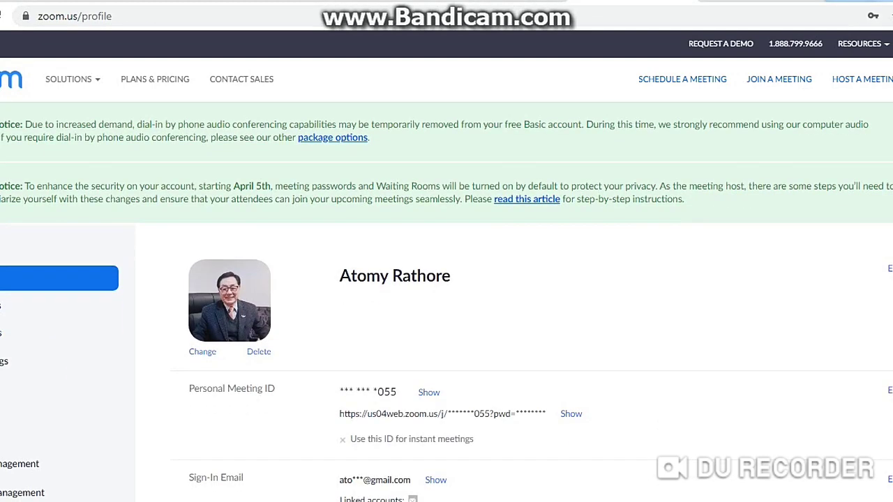
scroll(447, 311, down, 1)
scroll(448, 253, down, 3)
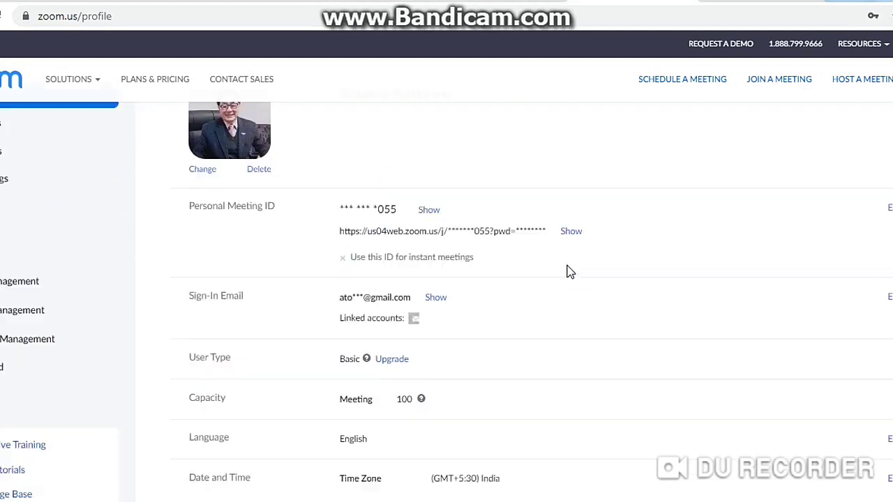
scroll(474, 233, up, 2)
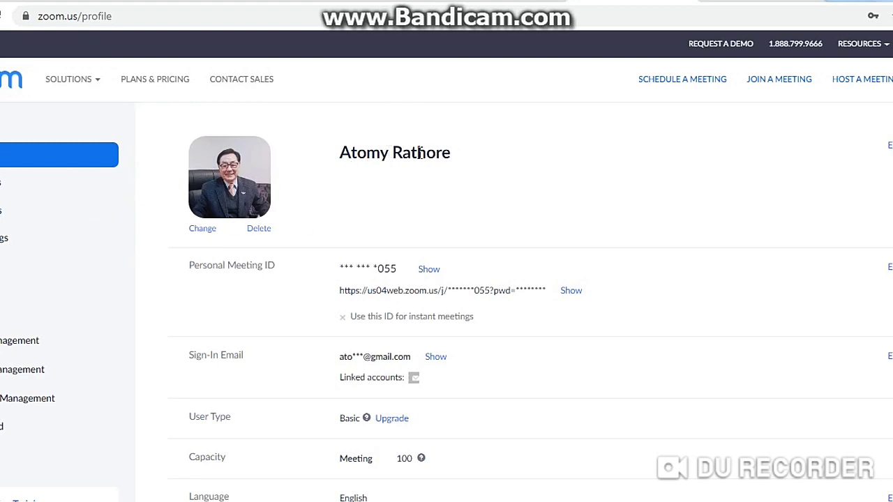
Step: Change the profile's first name to "Mr", keep the last name, and save the changes
click(889, 147)
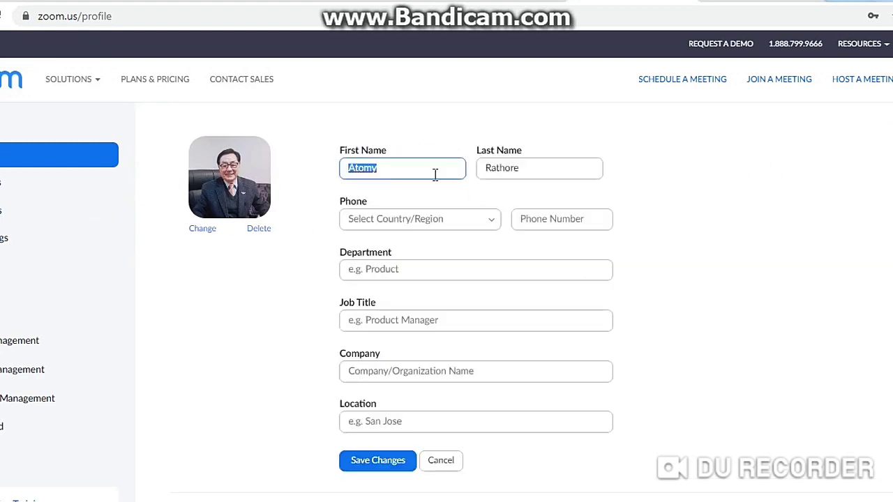
drag(393, 168, 346, 168)
text(M)
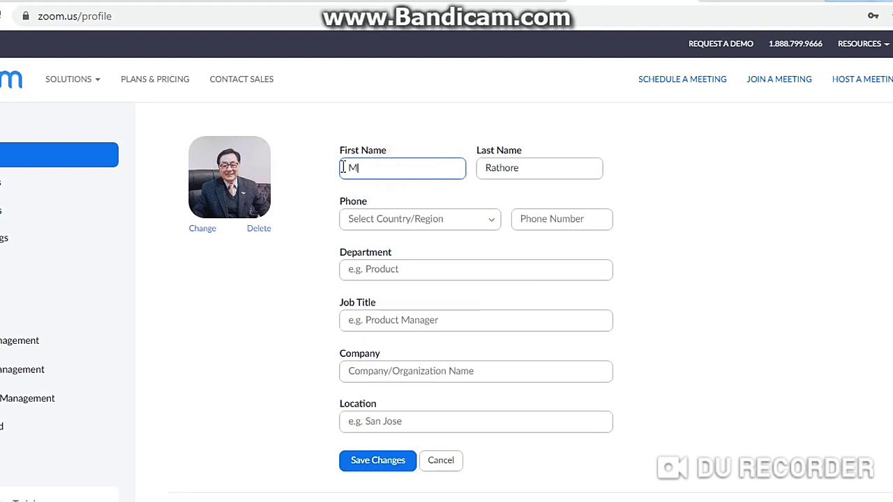
text(r)
click(536, 162)
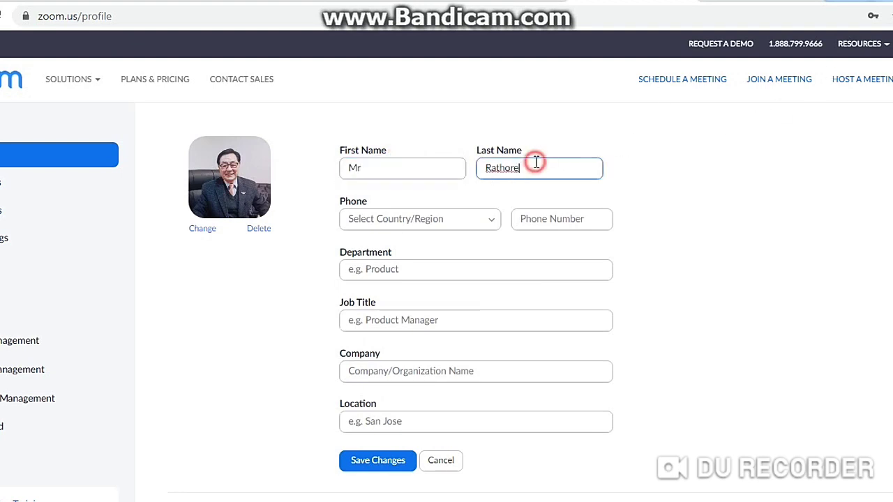
click(373, 462)
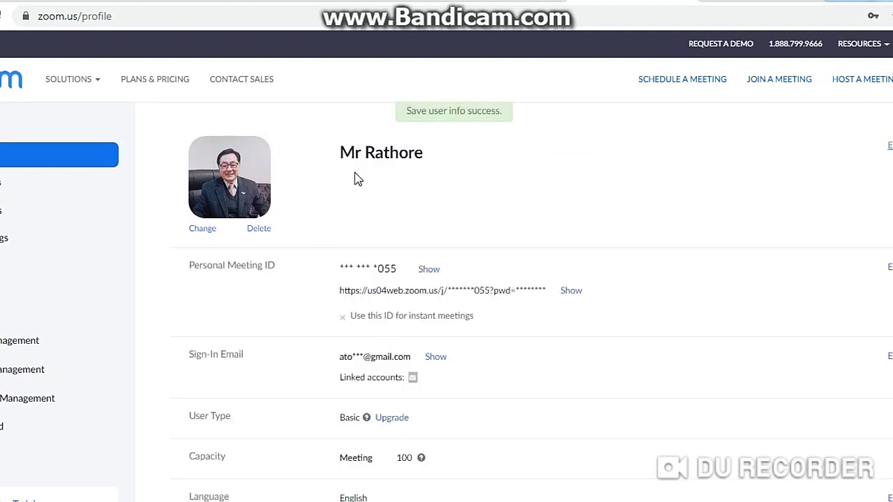
Step: Host a new meeting with video off, open it in the Zoom desktop app, and maximize the meeting window
drag(432, 160, 334, 161)
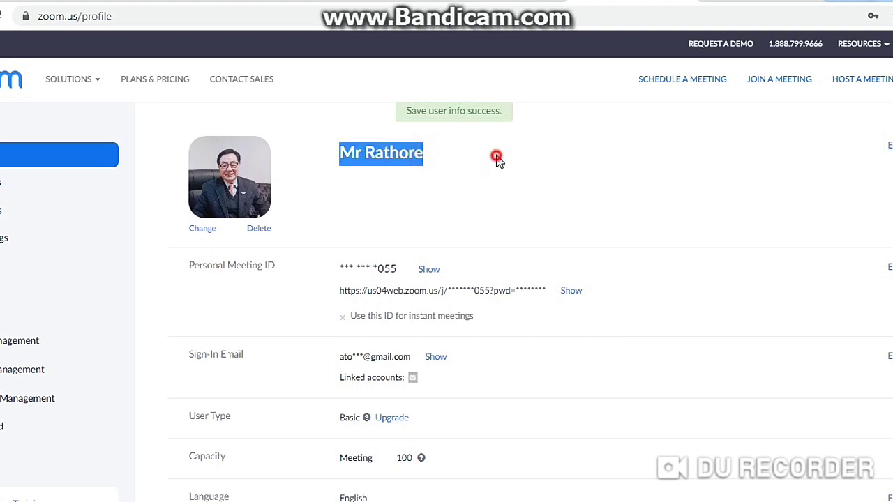
mouse_move(850, 89)
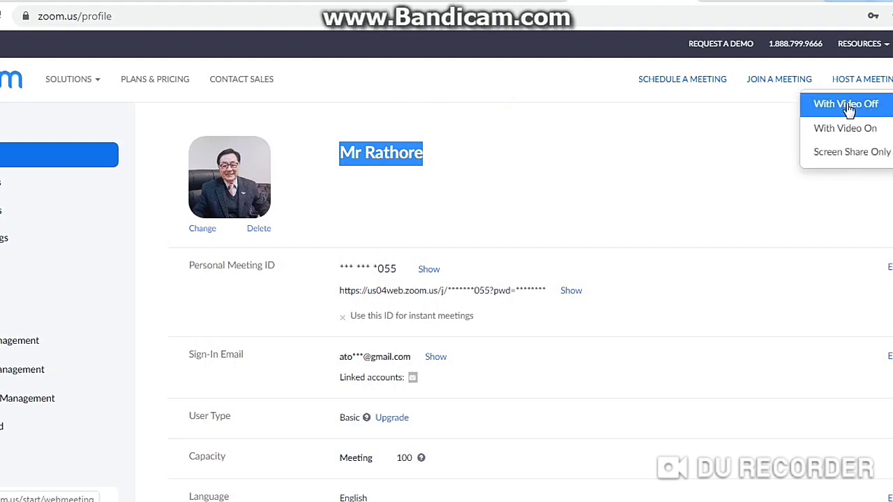
click(854, 105)
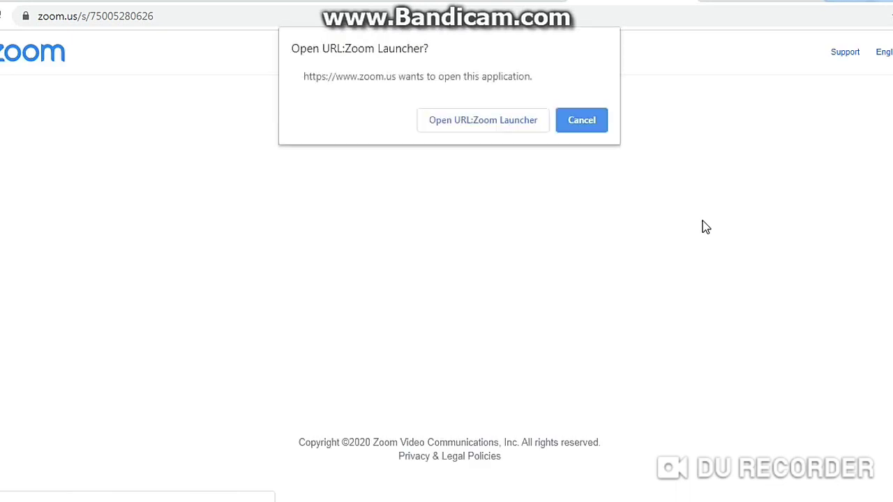
click(469, 123)
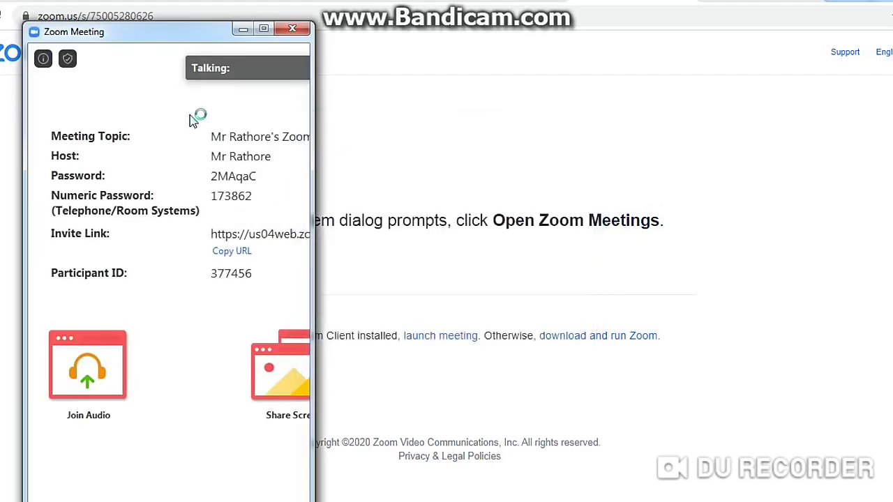
click(264, 29)
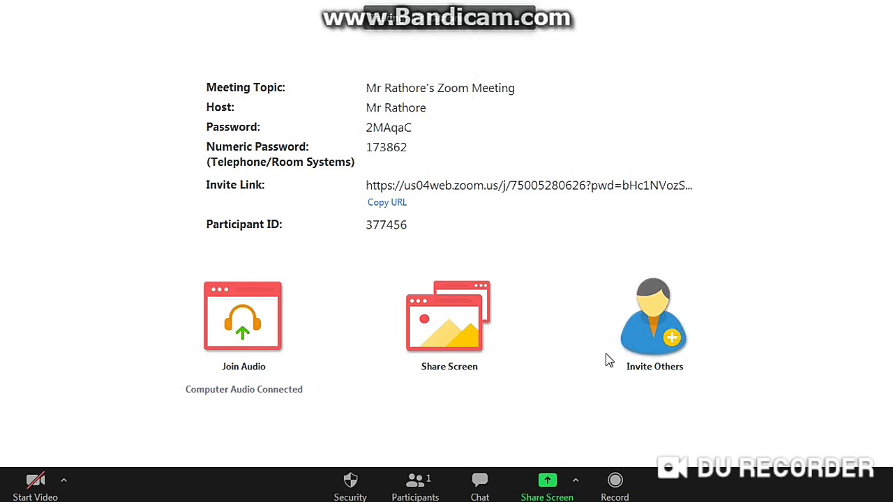
Step: Start inviting others to the meeting, choosing Gmail as the email service for the invitation
click(368, 112)
click(668, 323)
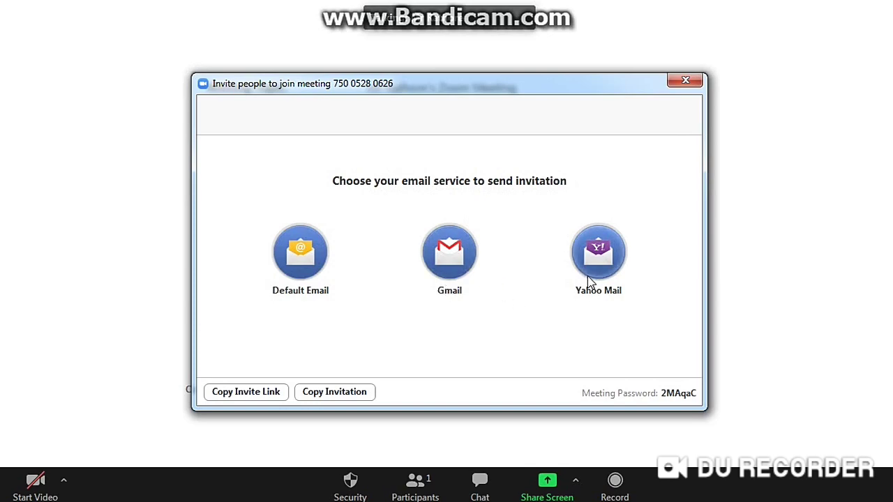
click(436, 246)
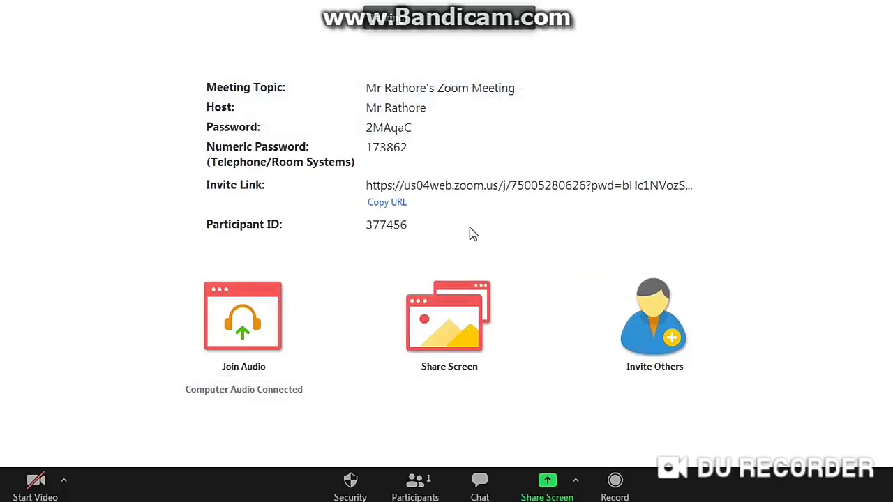